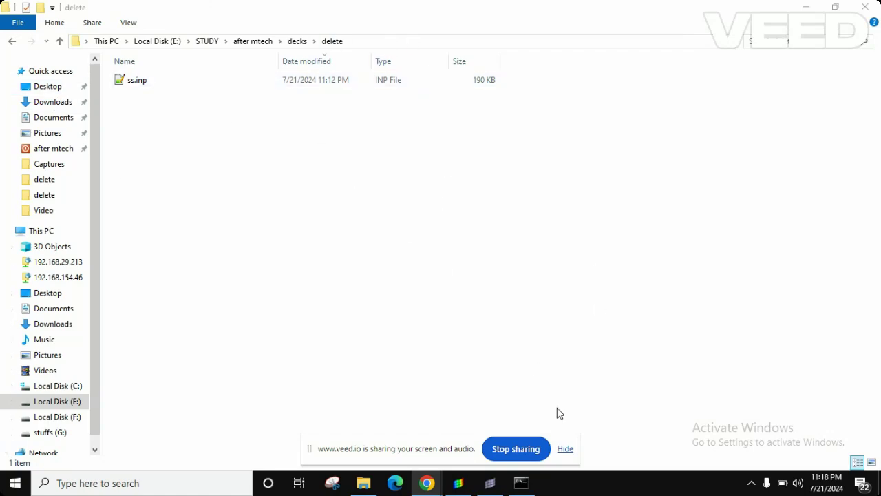
Rerun the Abaqus job ss with the recalled 'abaqus j=ss cpus=1 int' command.
left_click(521, 483)
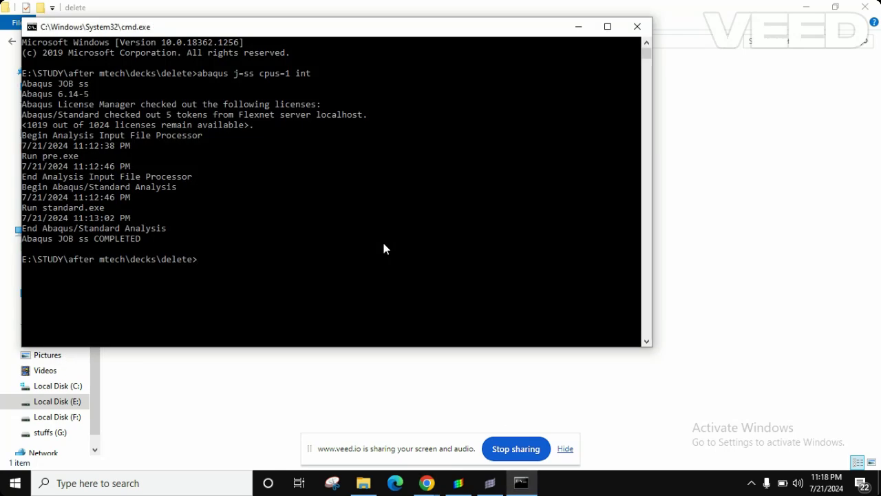
key("Up")
key("Return")
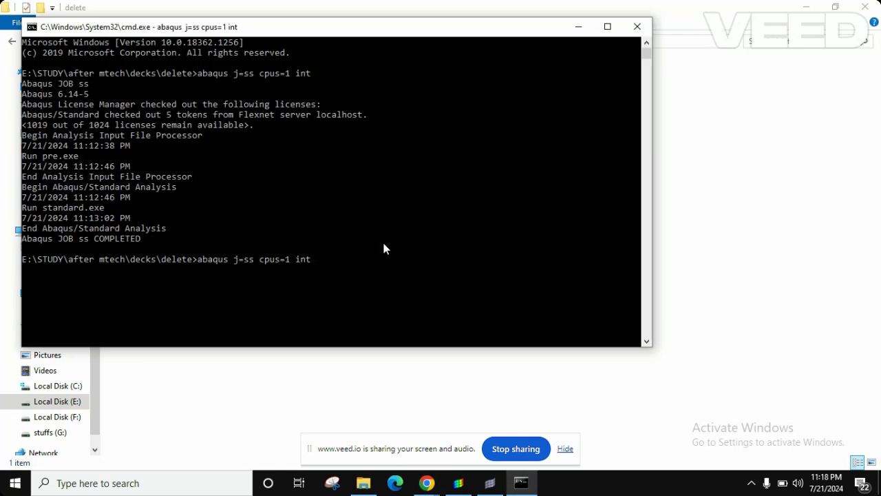
Move and narrow the command window beside the delete folder, then select ss.msg.
key("alt+Tab")
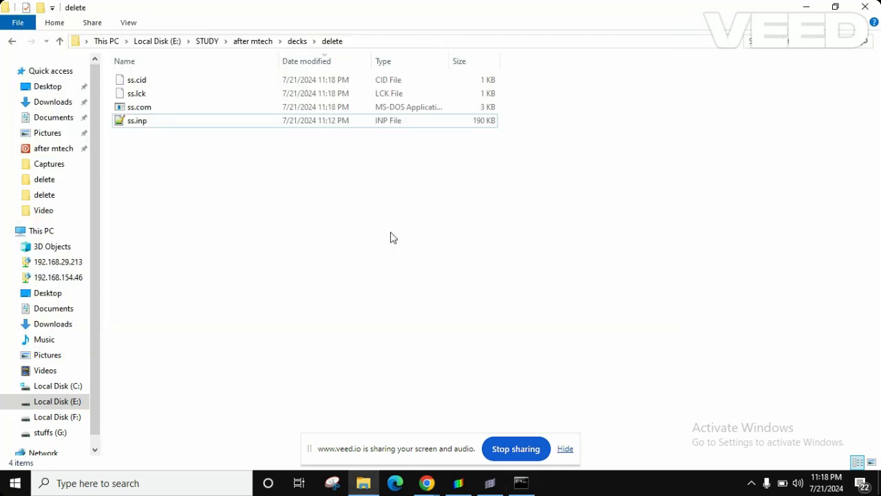
left_click(520, 483)
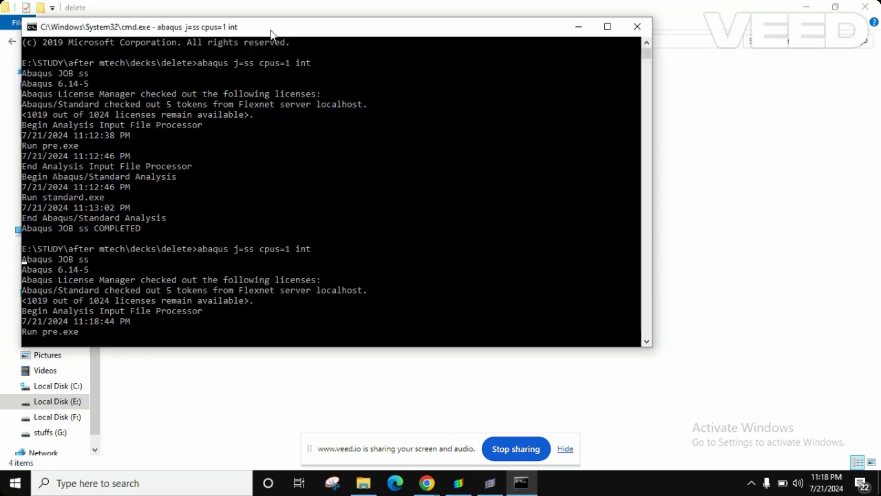
left_click_drag(271, 33, 494, 51)
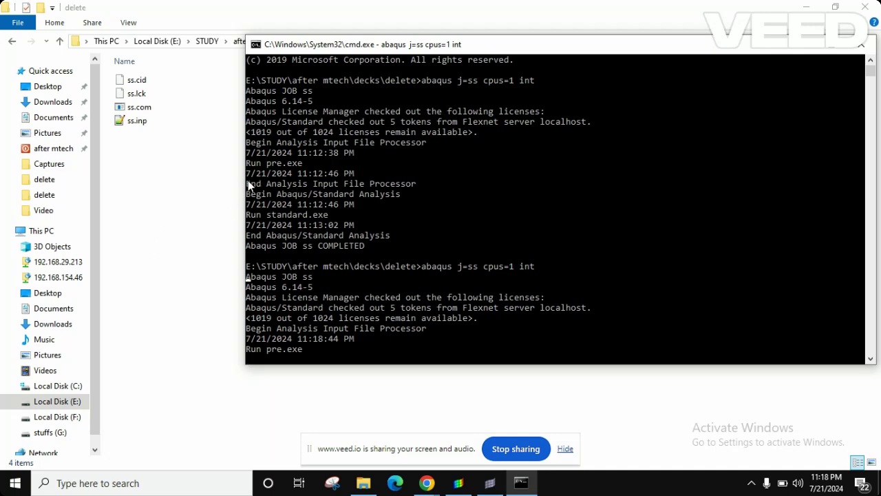
left_click_drag(245, 181, 416, 183)
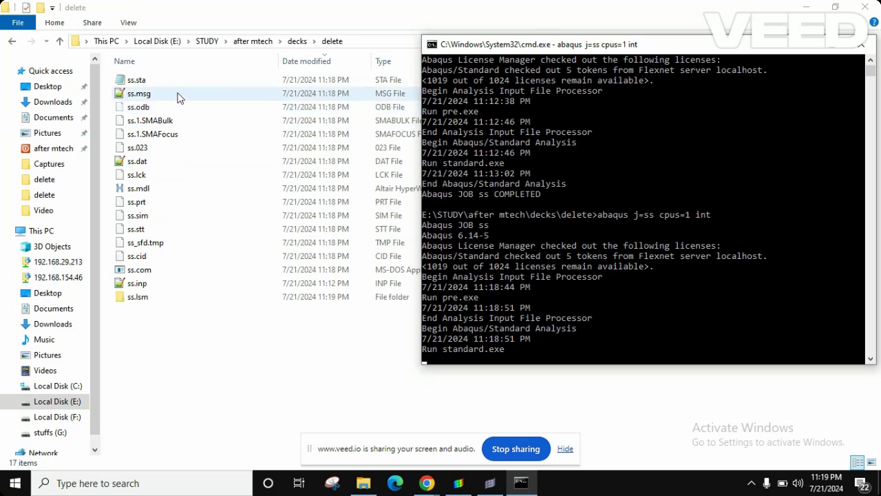
left_click(178, 97)
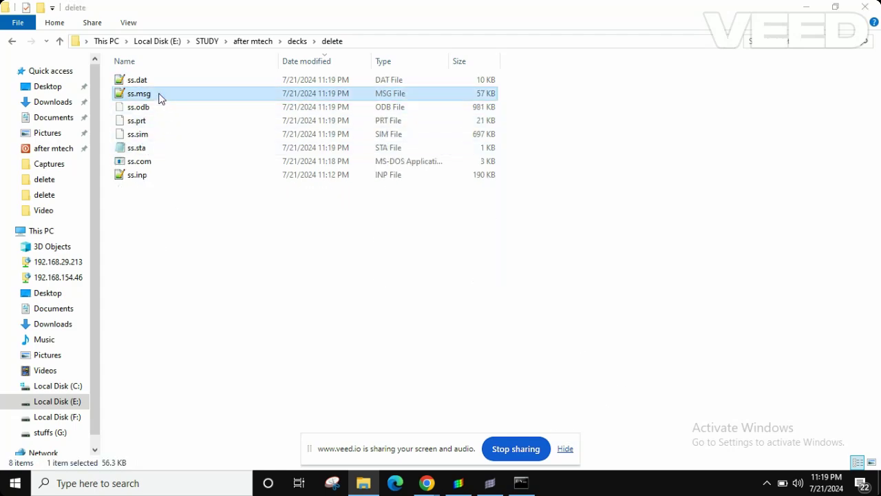
Scroll ss.msg to the 'THERE ARE 3 UNCONNECTED REGIONS' warning.
scroll(185, 190, "up", 8)
scroll(184, 190, "up", 4)
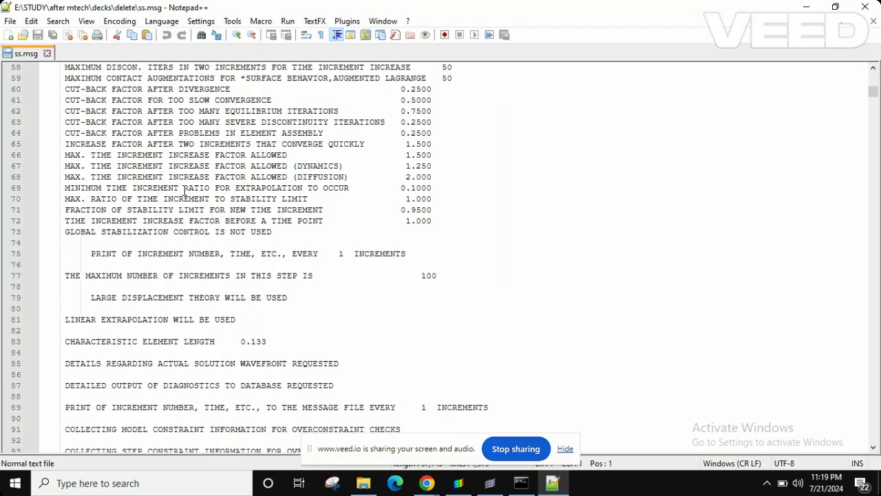
scroll(185, 191, "up", 6)
scroll(185, 190, "up", 6)
scroll(184, 191, "up", 7)
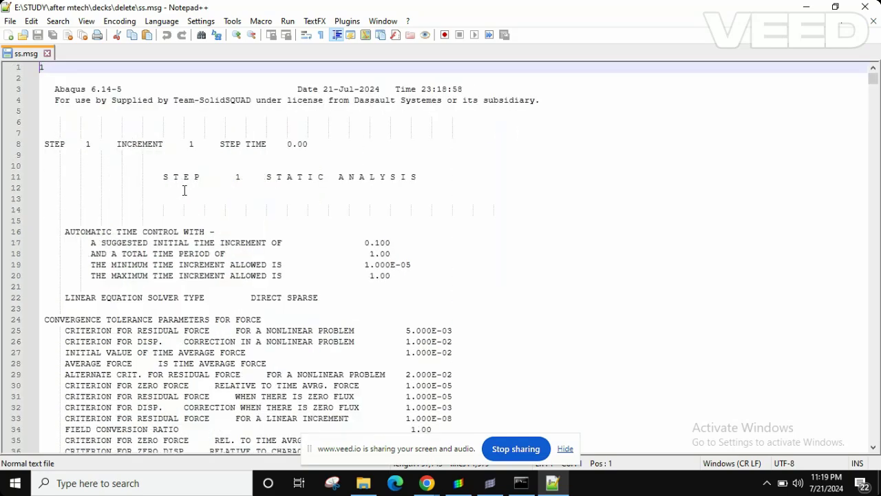
scroll(184, 191, "down", 5)
scroll(184, 191, "down", 1)
scroll(184, 191, "down", 6)
scroll(185, 190, "down", 6)
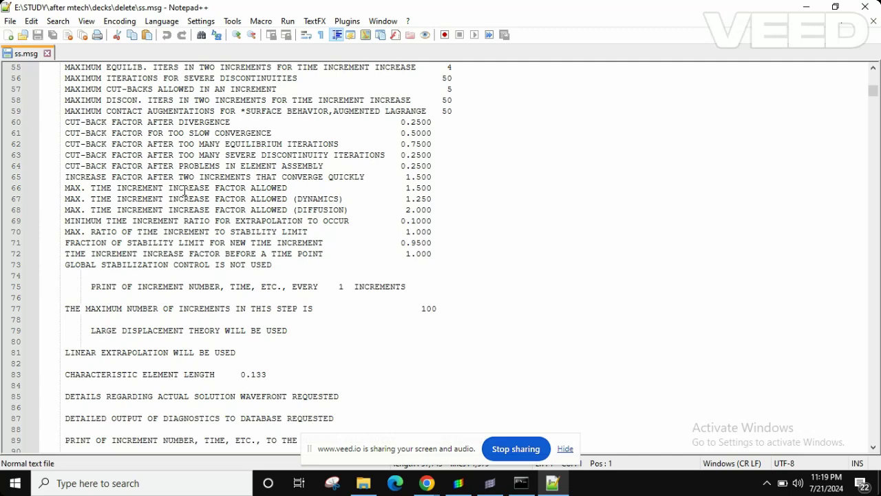
scroll(184, 190, "down", 6)
scroll(184, 190, "down", 1)
scroll(184, 190, "down", 4)
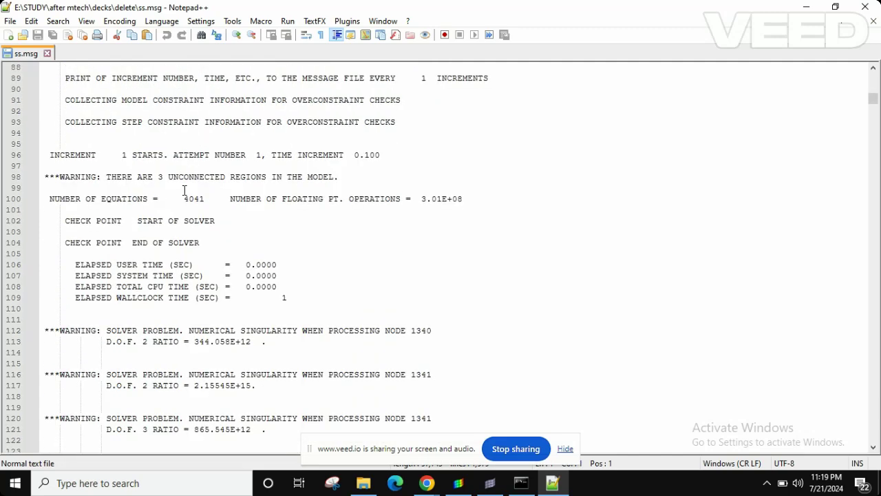
Highlight the warning through line 109, review it, and close Notepad++.
left_click_drag(46, 177, 349, 178)
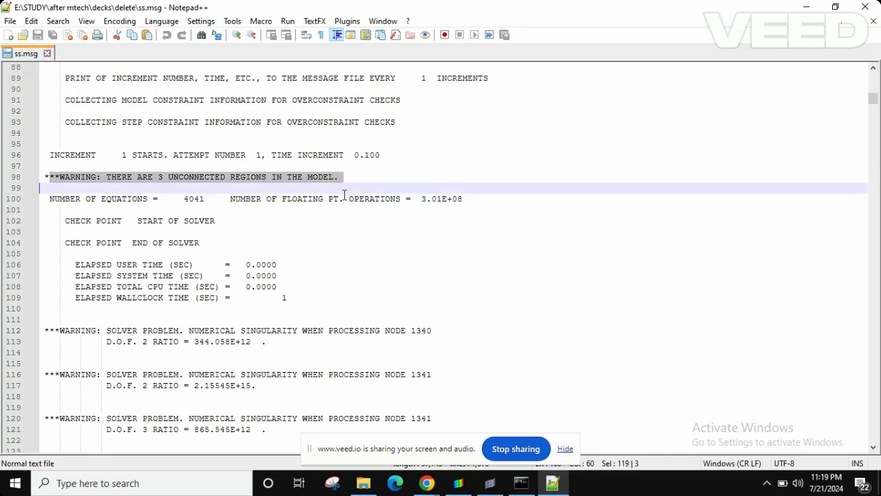
left_click_drag(347, 178, 329, 291)
scroll(329, 291, "down", 7)
scroll(329, 288, "down", 7)
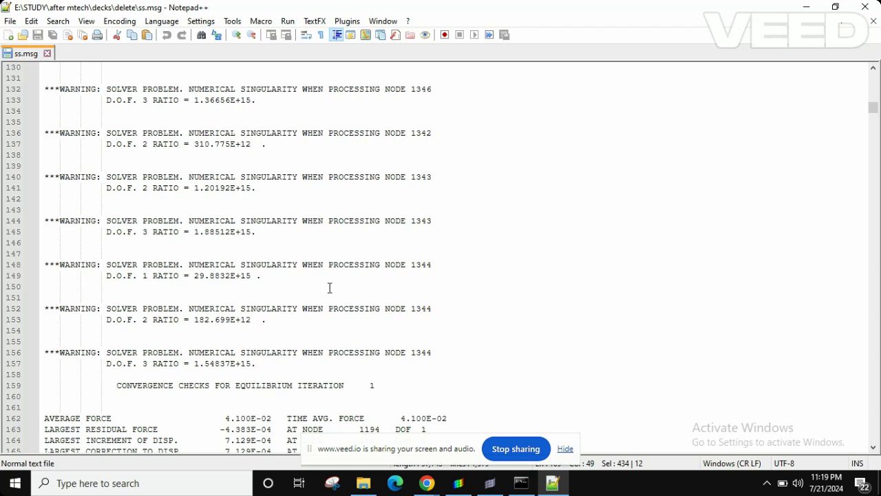
scroll(330, 289, "down", 4)
scroll(330, 289, "down", 5)
scroll(330, 287, "up", 2)
scroll(329, 288, "up", 7)
scroll(329, 288, "up", 6)
scroll(330, 287, "up", 6)
scroll(330, 288, "up", 4)
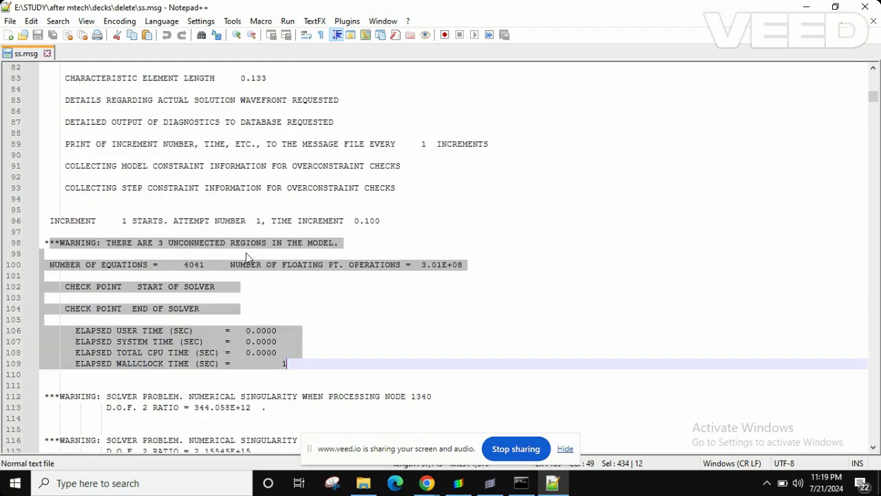
left_click(865, 7)
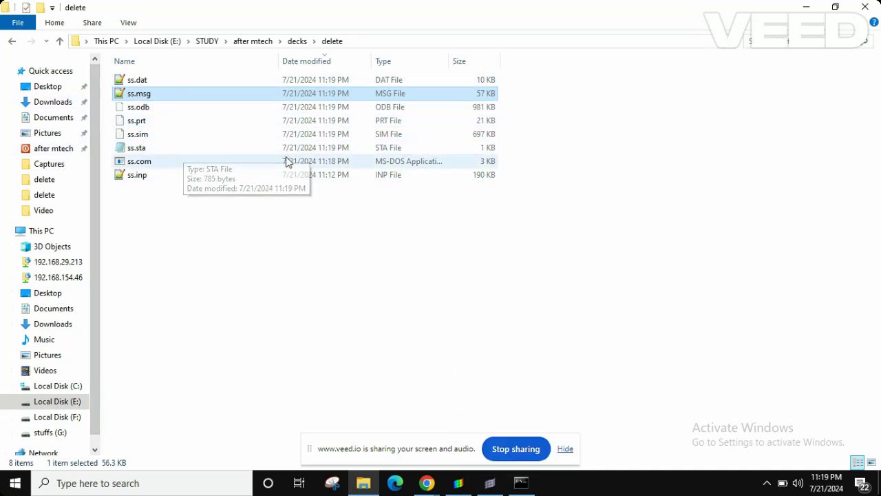
Run 'abaqus j=ss datacheck unconnected_Regions=yes int', confirming overwrite of the old job files.
left_click(521, 485)
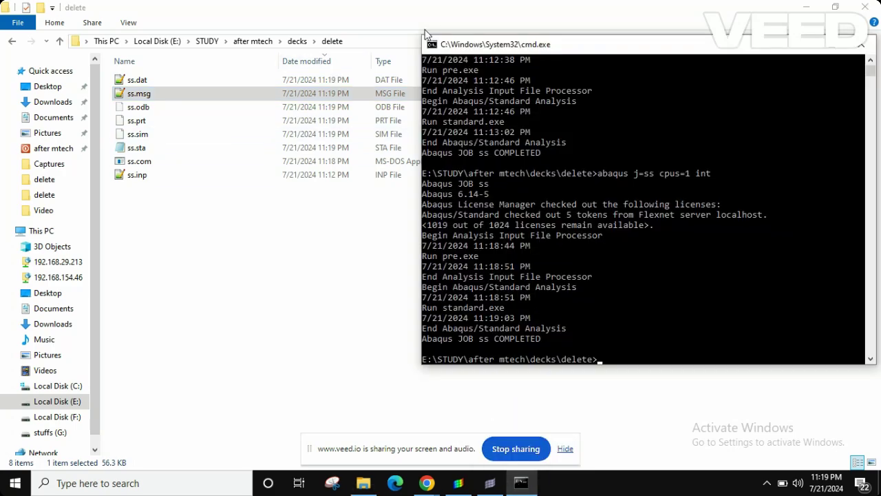
mouse_move(469, 48)
left_mouse_down()
mouse_move(240, 65)
mouse_move(375, 59)
left_mouse_up()
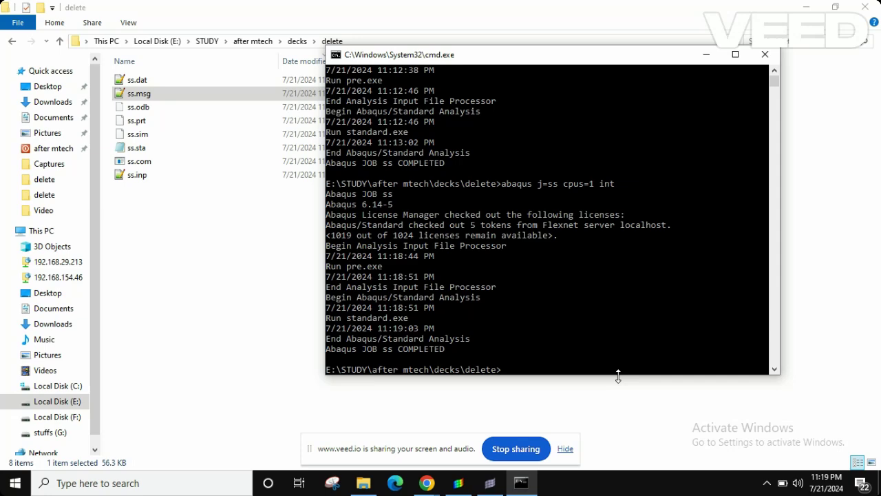
type("abaqu")
type("s j=ss.com")
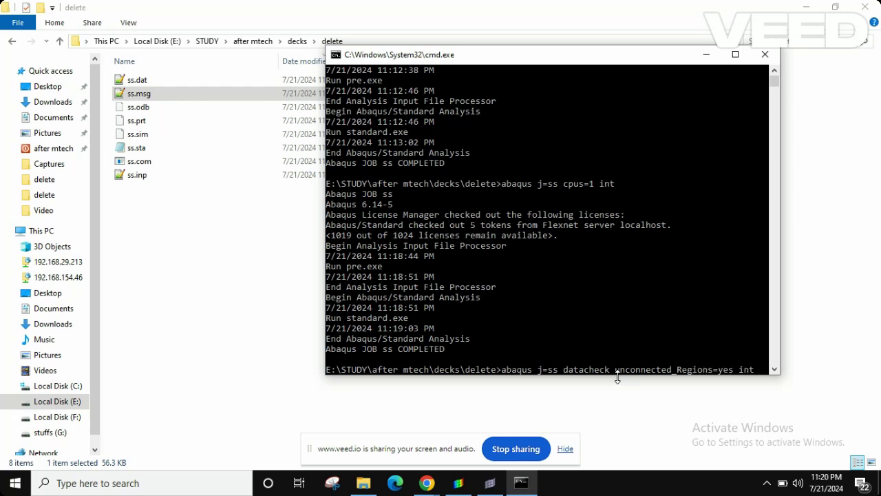
key("Return")
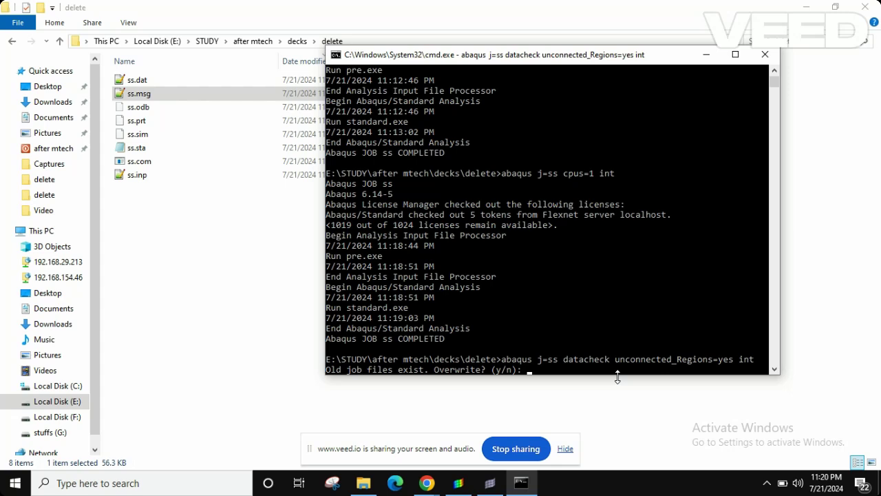
type("y")
key("Return")
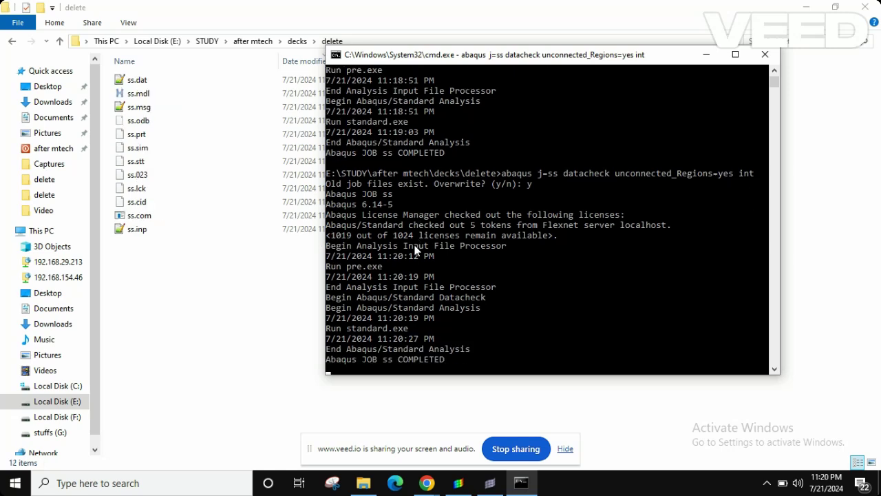
Open the regenerated ss.msg, select the three regions' node count table, then close it.
double_click(155, 111)
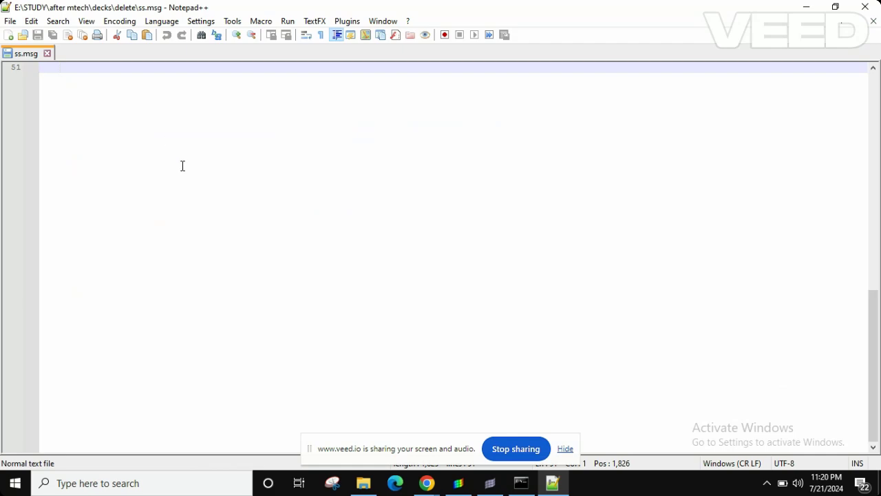
scroll(511, 269, "up", 6)
scroll(510, 266, "up", 10)
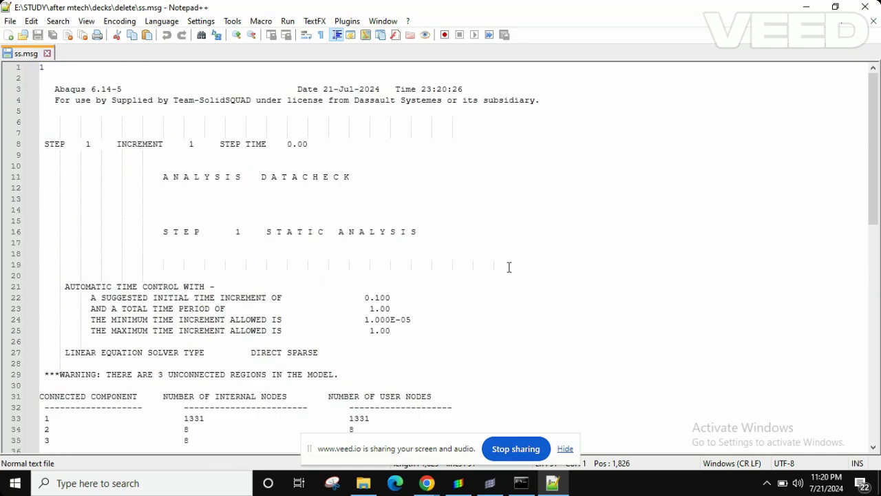
scroll(509, 267, "down", 4)
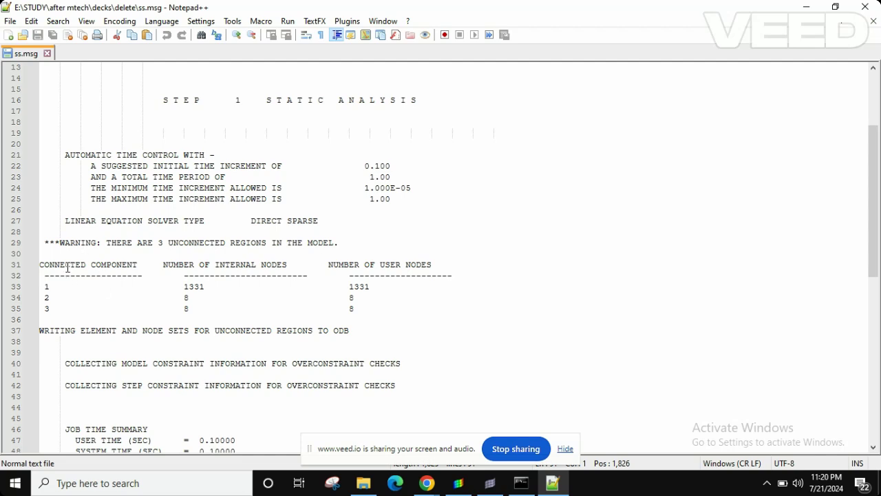
left_click_drag(67, 267, 386, 320)
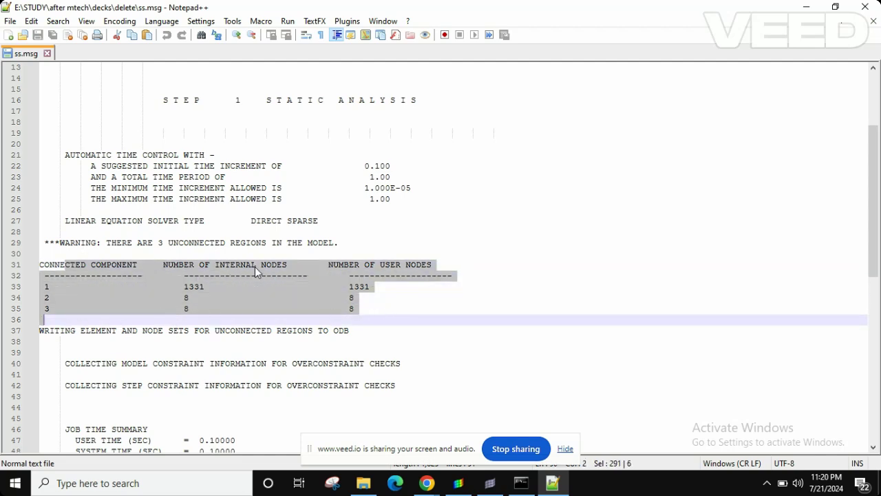
left_click(865, 6)
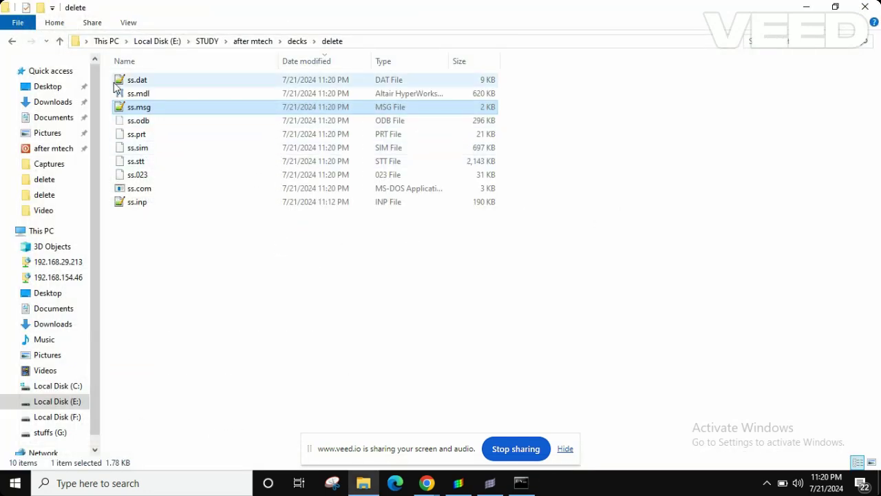
Set the ABAQUS ODB Result Reader to import all sets from the ODB.
left_click(156, 121)
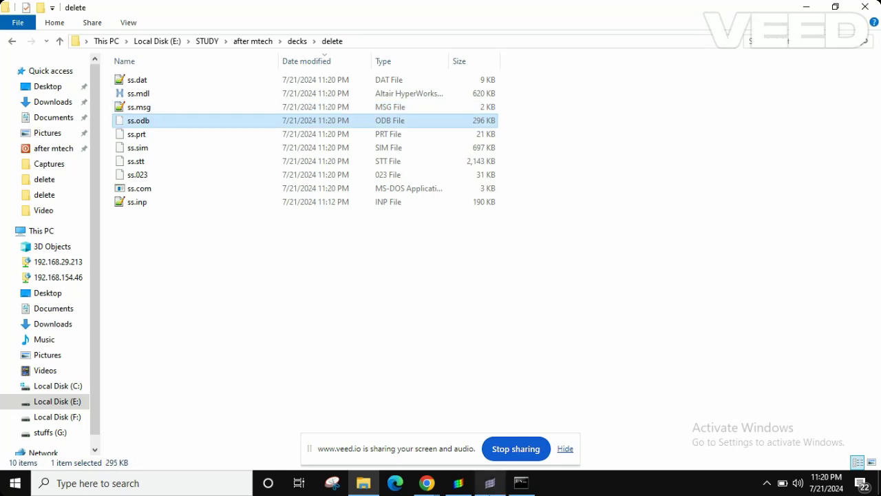
left_click(459, 485)
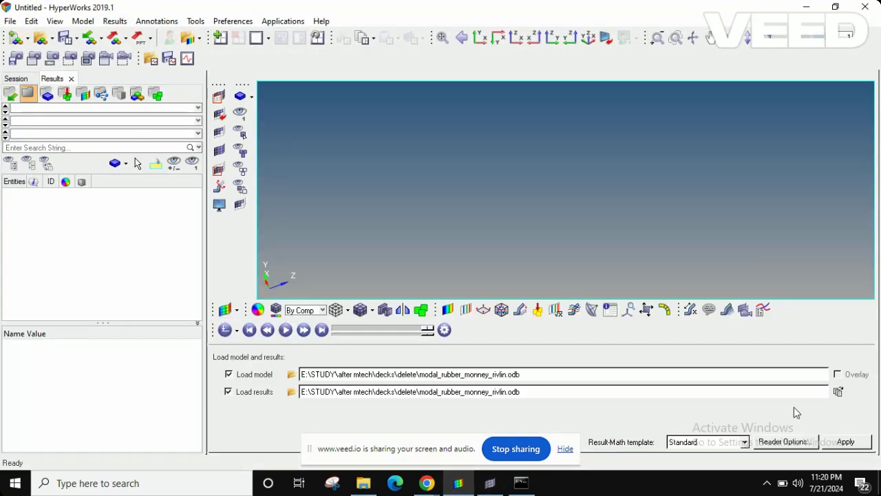
left_click(785, 441)
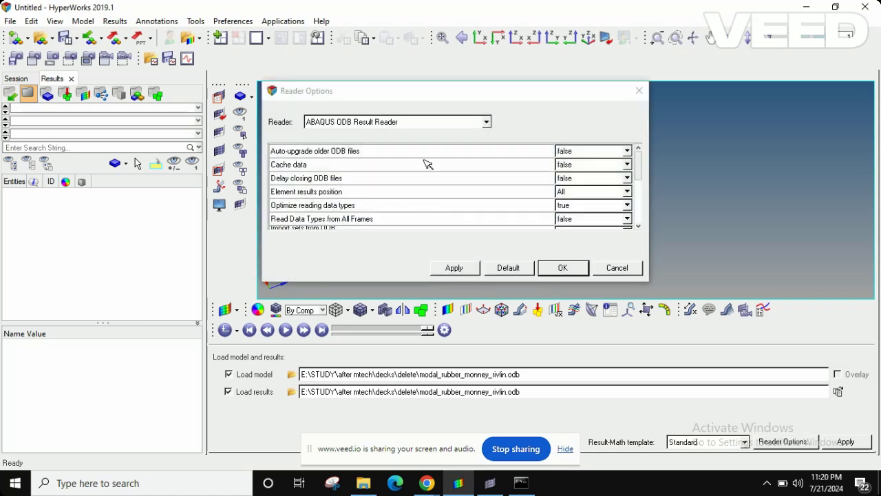
left_click(376, 126)
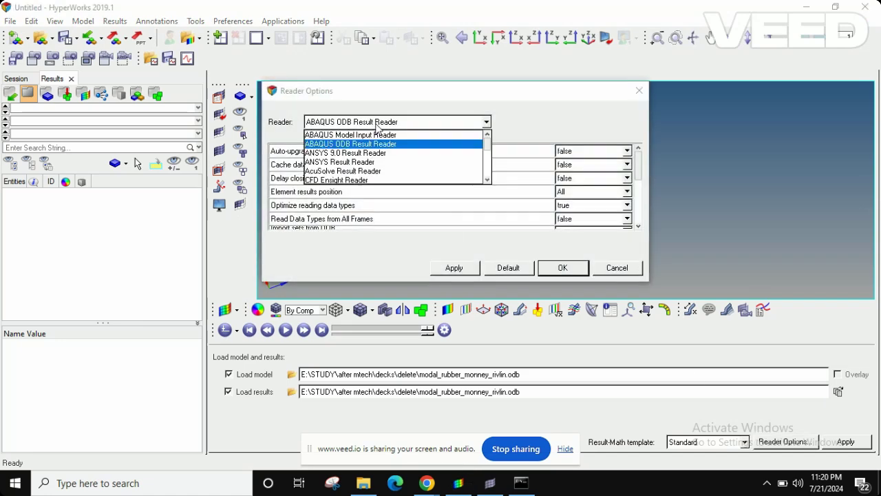
left_click(366, 146)
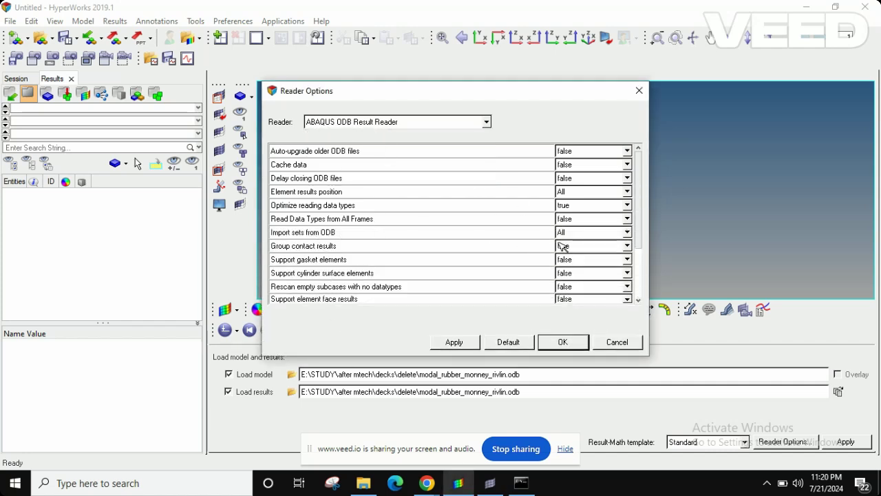
left_click(563, 236)
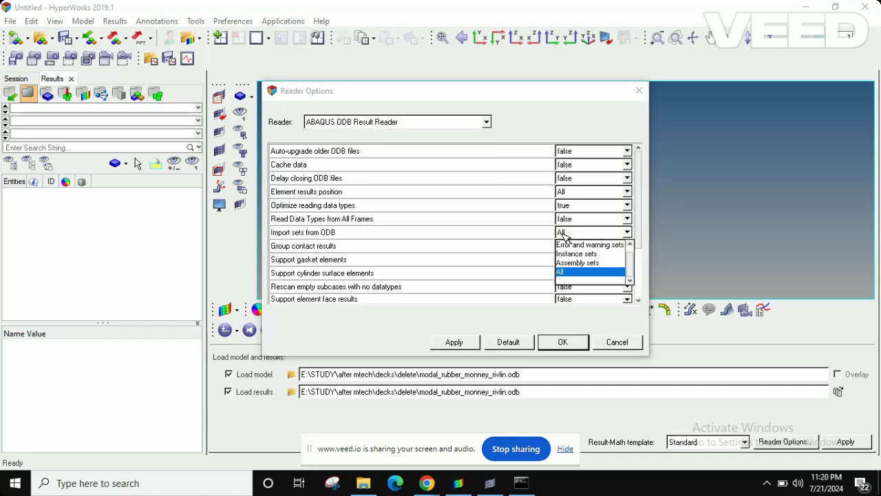
left_click(570, 273)
left_click(561, 341)
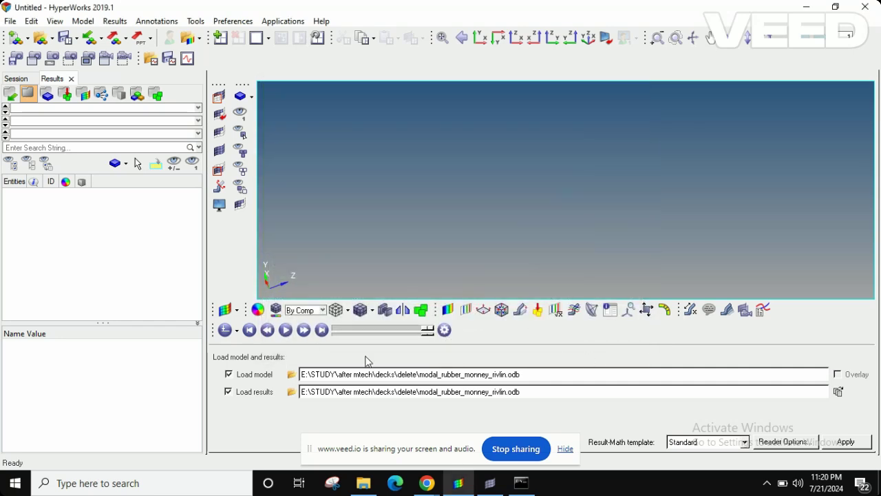
Load ss.odb as both model and results.
left_click(292, 375)
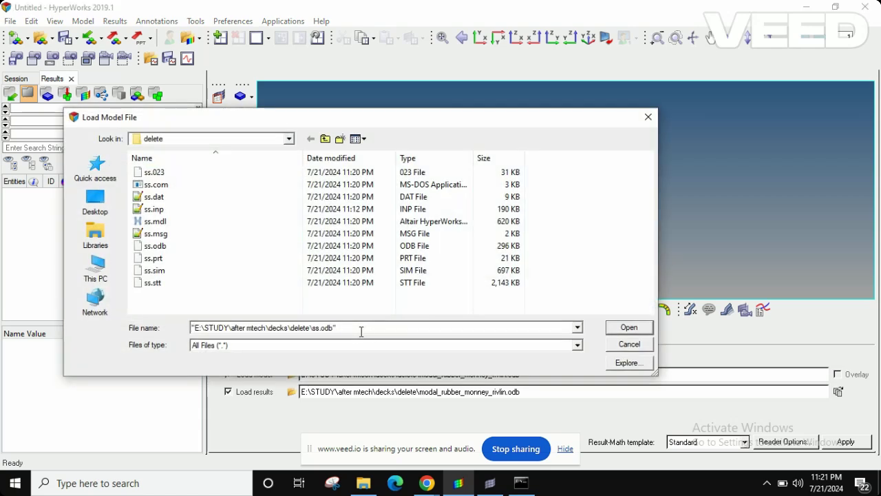
key("Return")
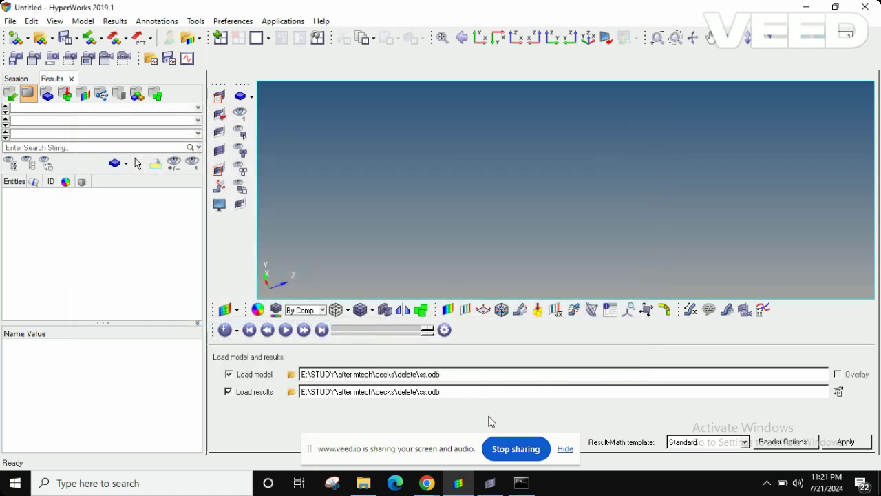
left_click(848, 442)
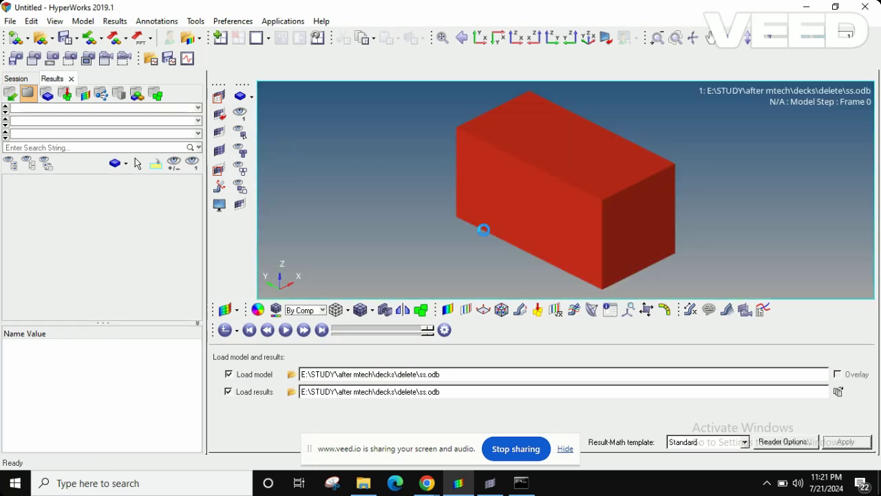
Show mesh edges on the box and expand the Sets list.
left_click(361, 311)
scroll(544, 233, "up", 2)
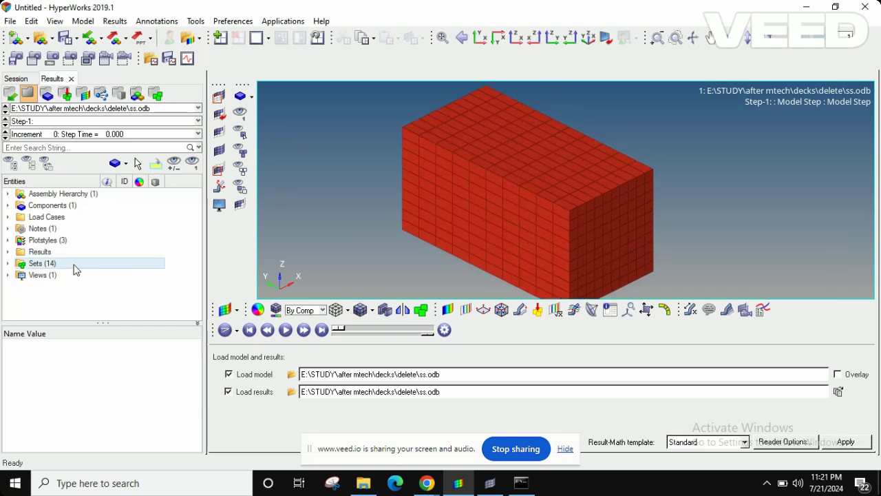
double_click(22, 266)
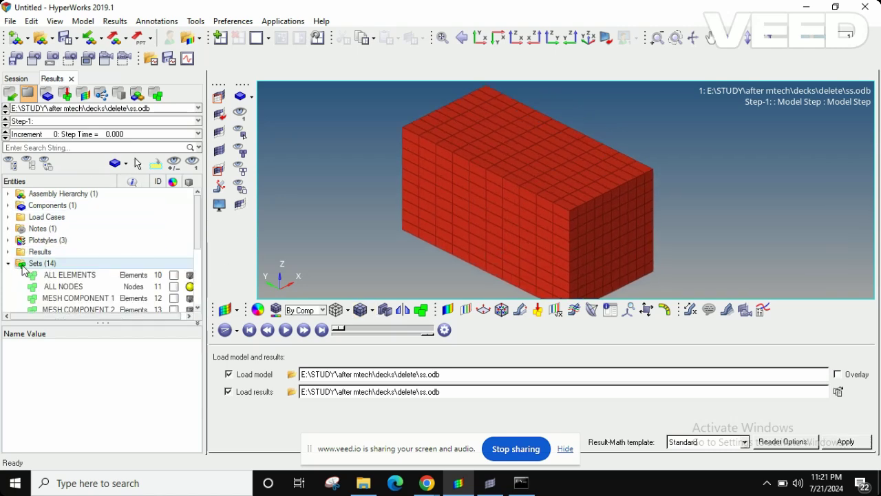
left_click_drag(83, 322, 84, 423)
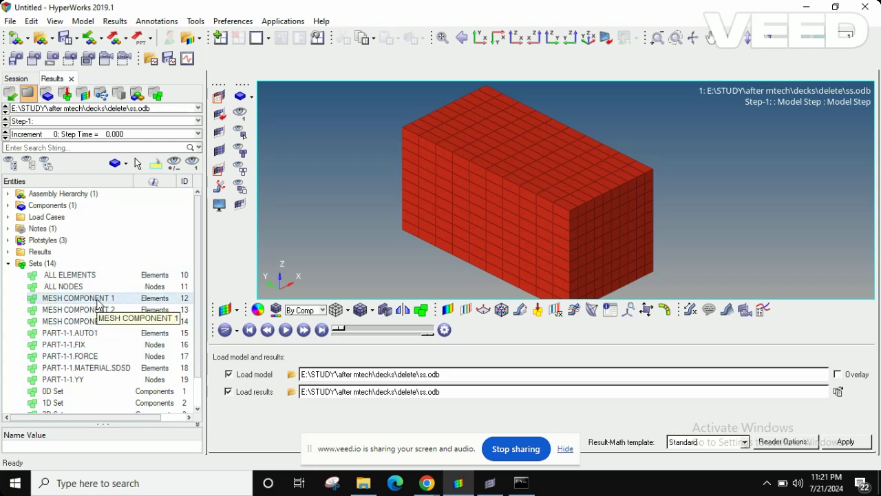
Highlight the MESH COMPONENT 1, 2 and 3 sets in the model via Entity IDs.
left_click(96, 300)
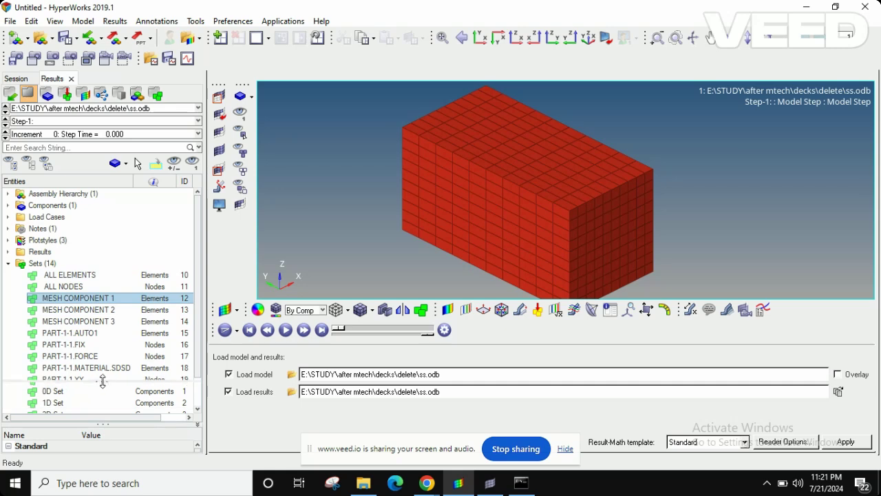
left_click(128, 439)
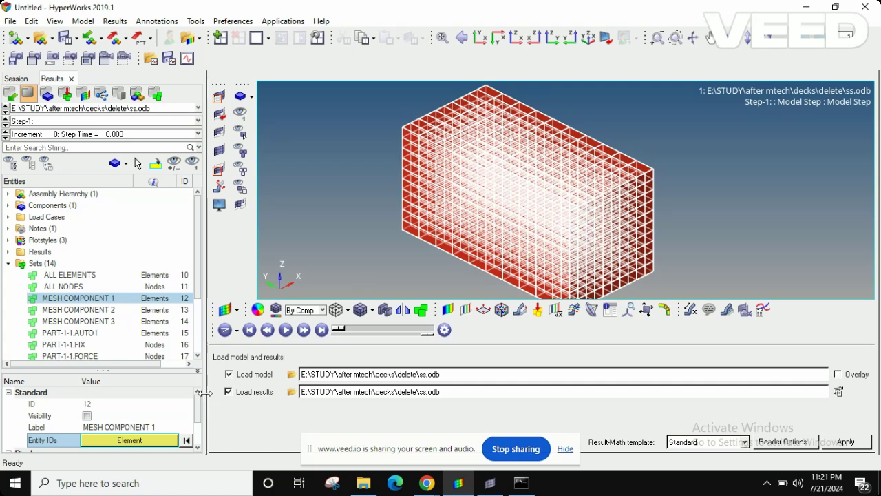
left_click(104, 310)
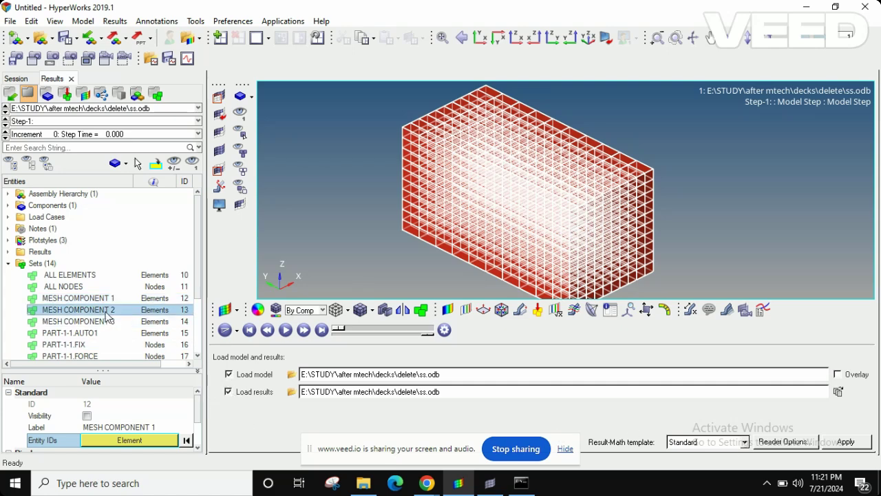
left_click(106, 438)
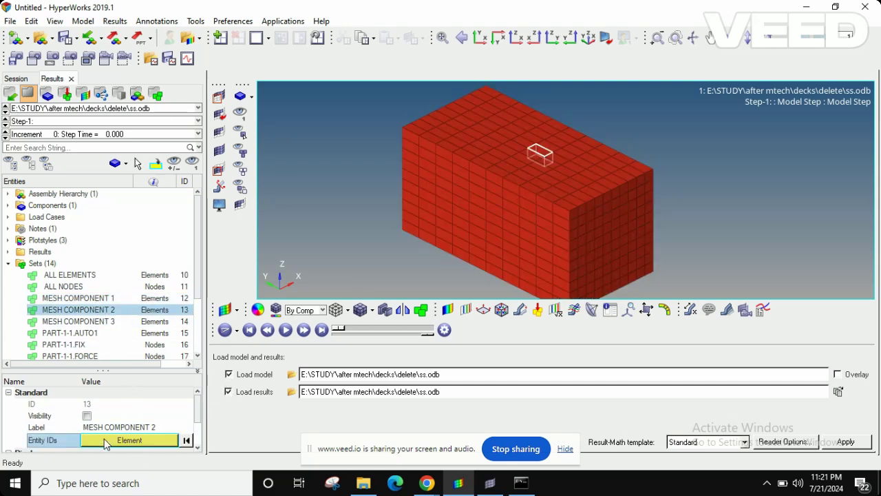
scroll(516, 187, "up", 2)
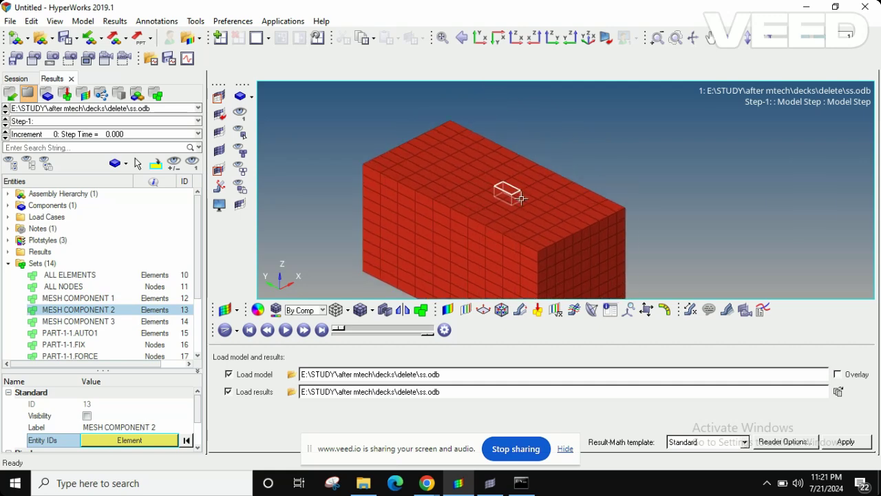
scroll(517, 187, "up", 2)
left_click(79, 320)
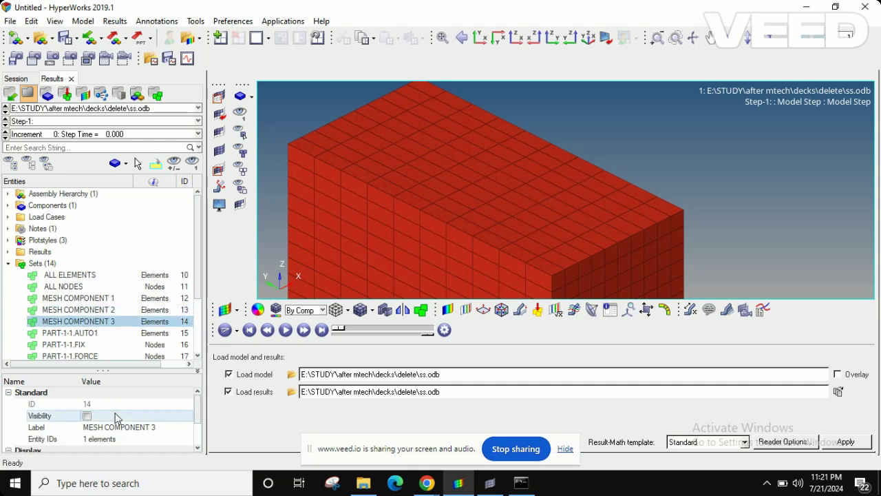
left_click(105, 440)
scroll(466, 210, "up", 2)
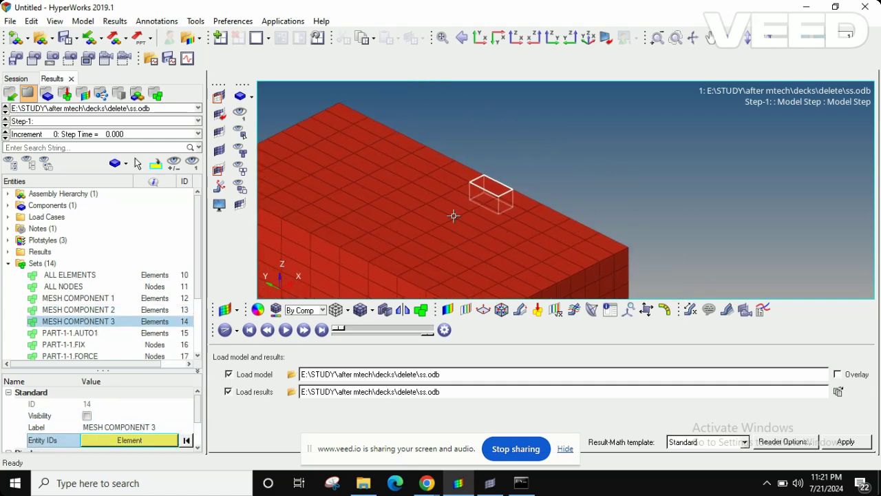
scroll(452, 212, "up", 2)
scroll(504, 204, "up", 2)
Rotate the block to inspect the lone MESH COMPONENT 3 element.
mouse_move(505, 203)
left_mouse_down("ctrl")
mouse_move(491, 232)
mouse_move(340, 238)
mouse_move(488, 236)
mouse_move(405, 217)
mouse_move(646, 220)
left_mouse_up("ctrl")
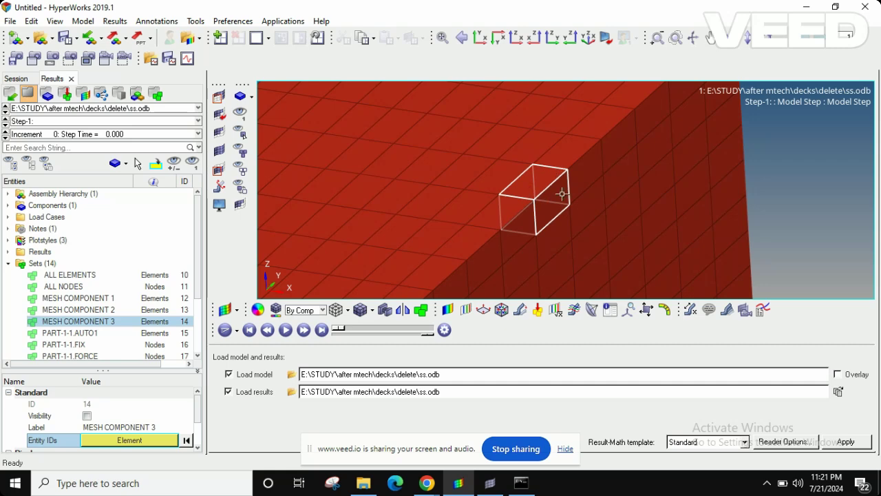
scroll(540, 217, "down", 3)
scroll(541, 217, "down", 2)
left_click_drag(540, 217, 549, 194, "ctrl")
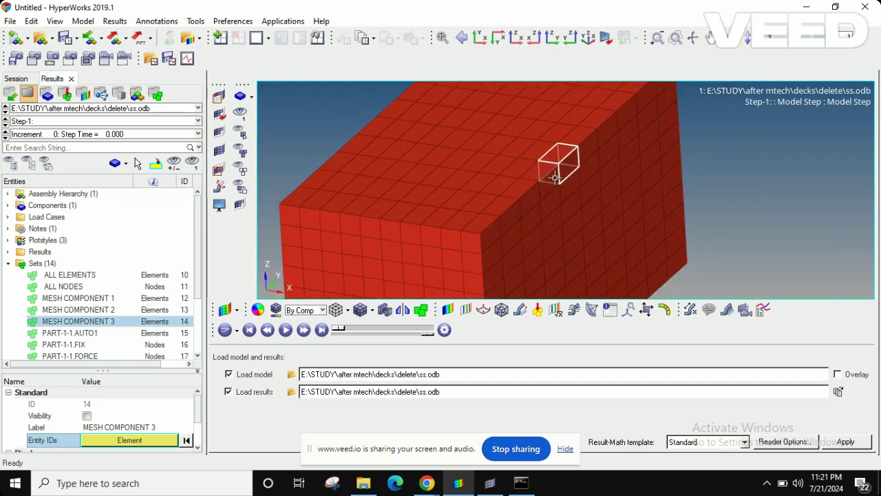